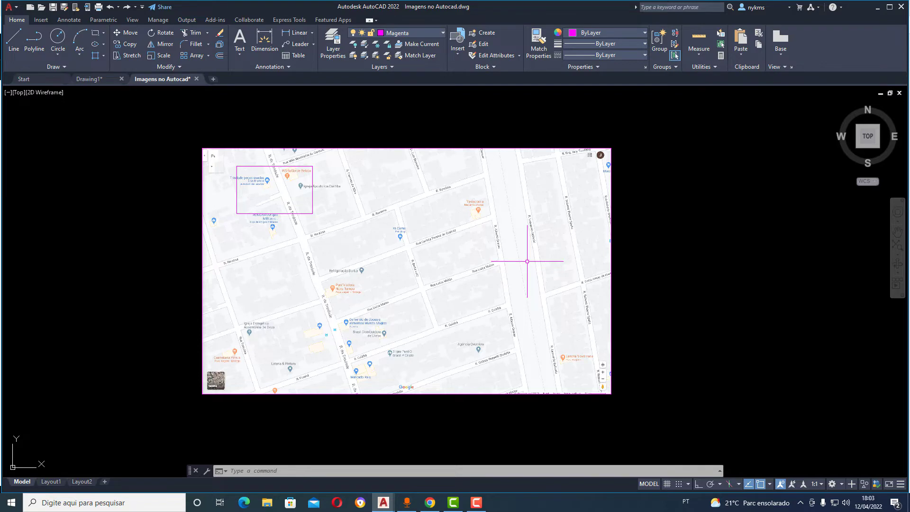
Step: Run IMAGECLIP on the map image and start a new clipping boundary
text(im)
text(age)
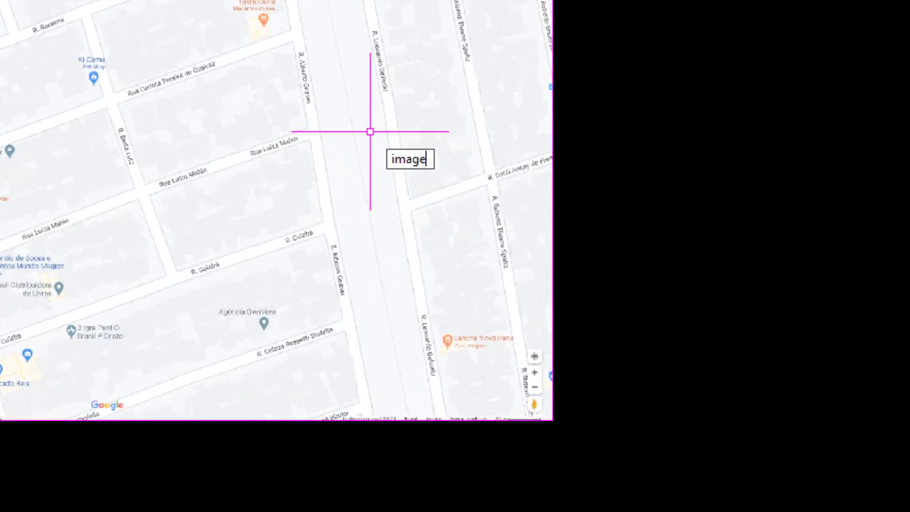
text(clip)
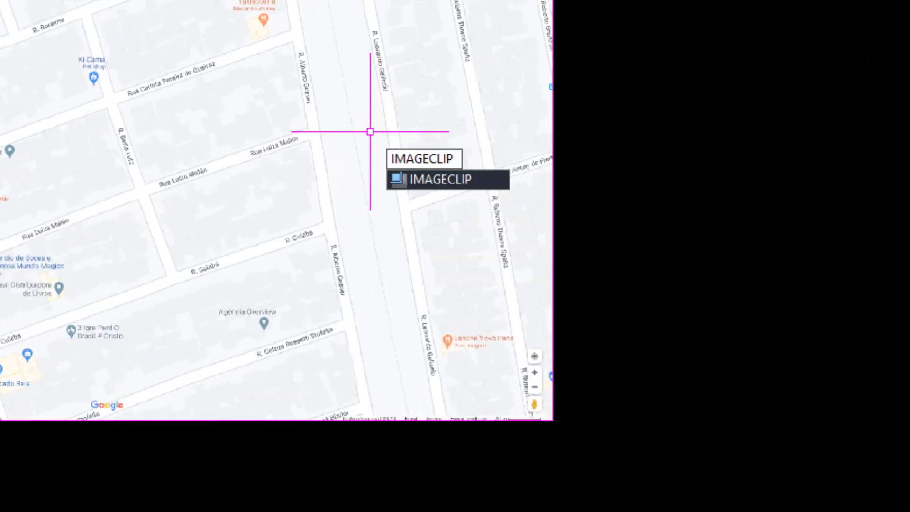
key(Return)
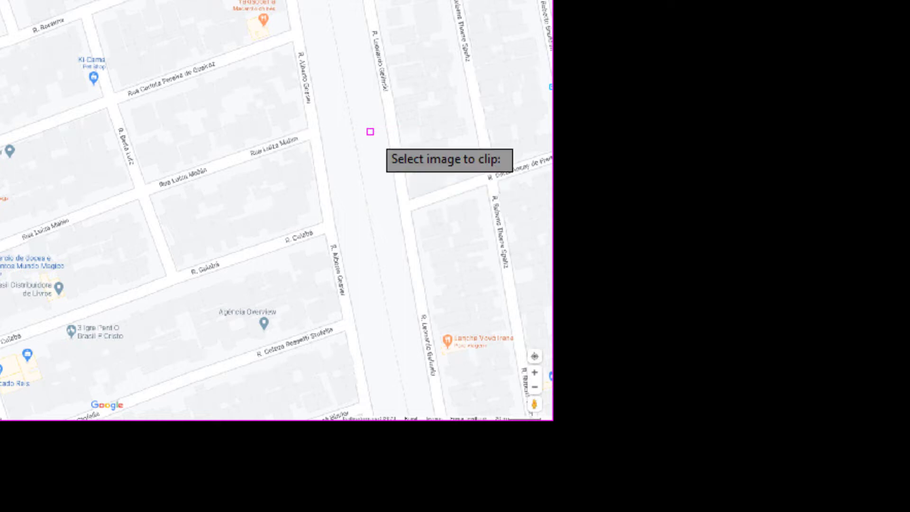
click(629, 197)
click(346, 40)
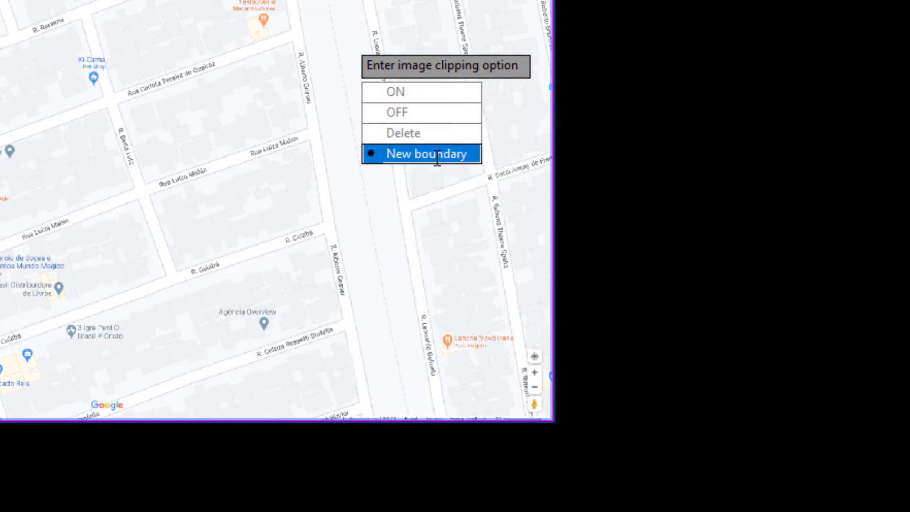
click(423, 157)
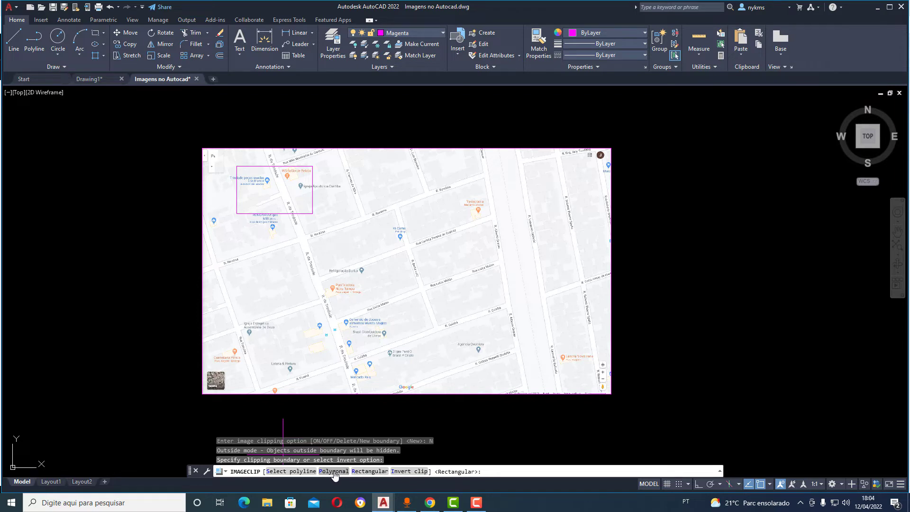
Step: Clip the map to a five-sided polygonal boundary, then undo the clip
click(335, 474)
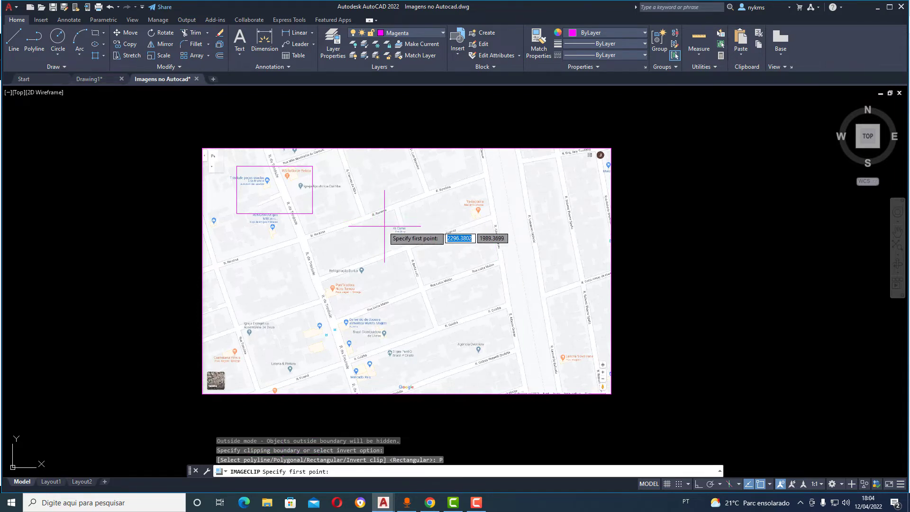
click(452, 174)
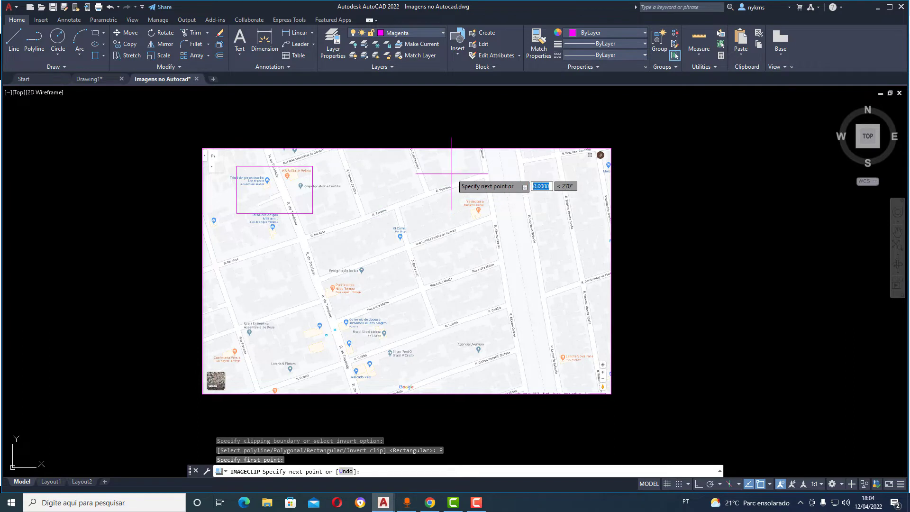
click(383, 205)
click(397, 278)
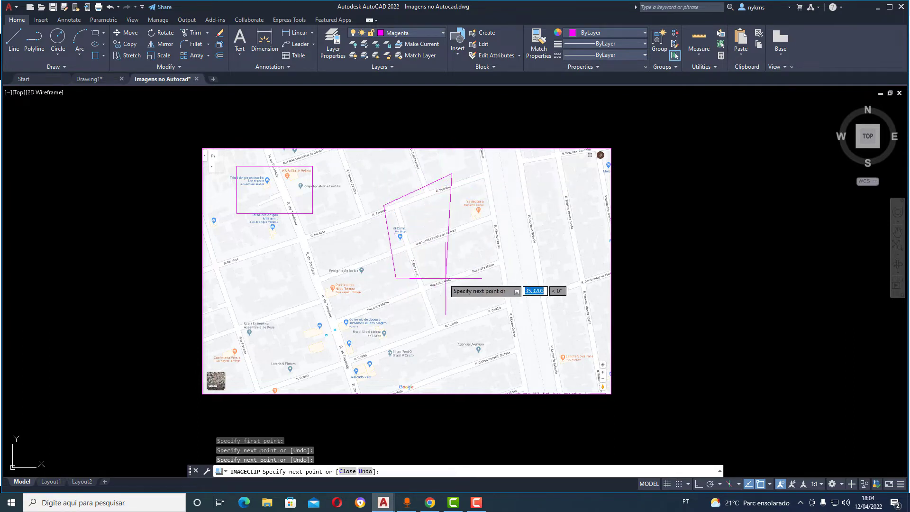
click(477, 290)
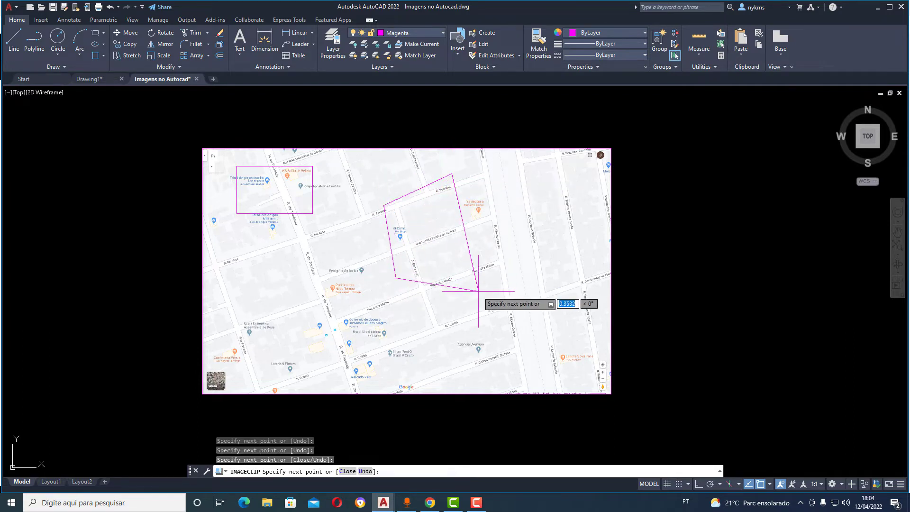
click(529, 230)
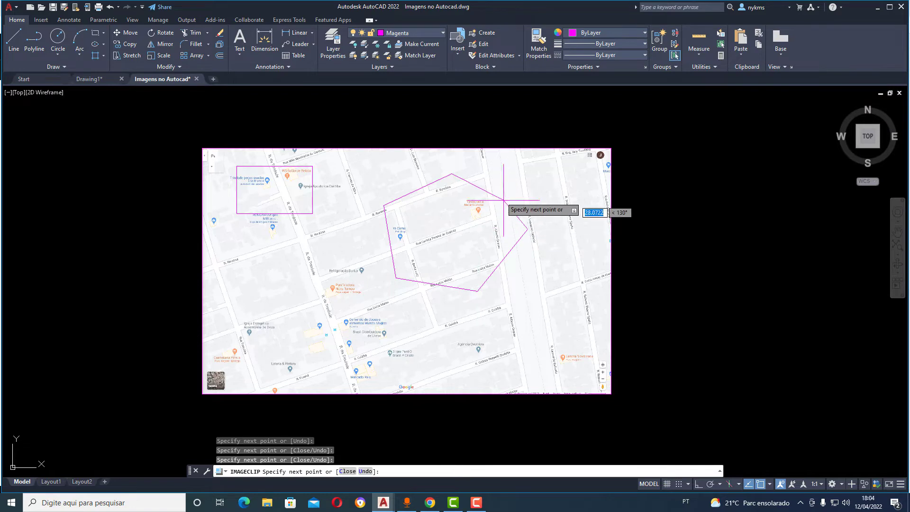
click(451, 174)
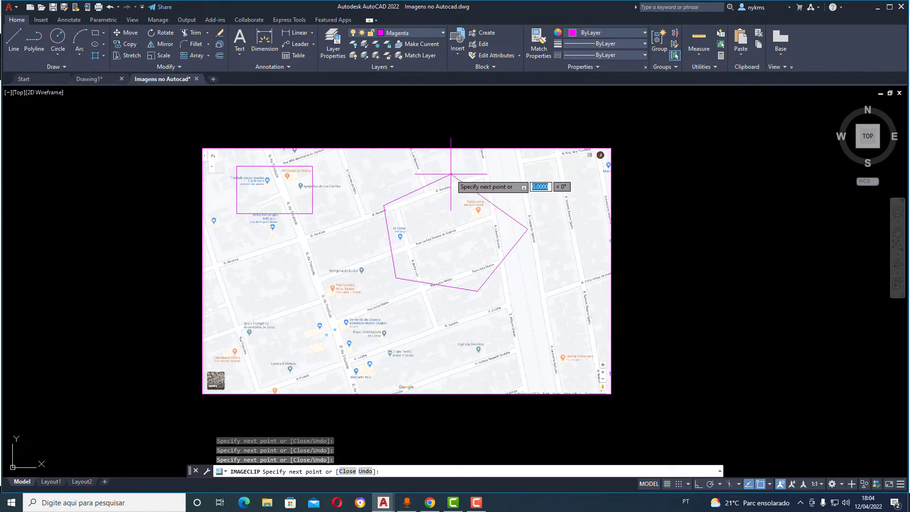
key(Return)
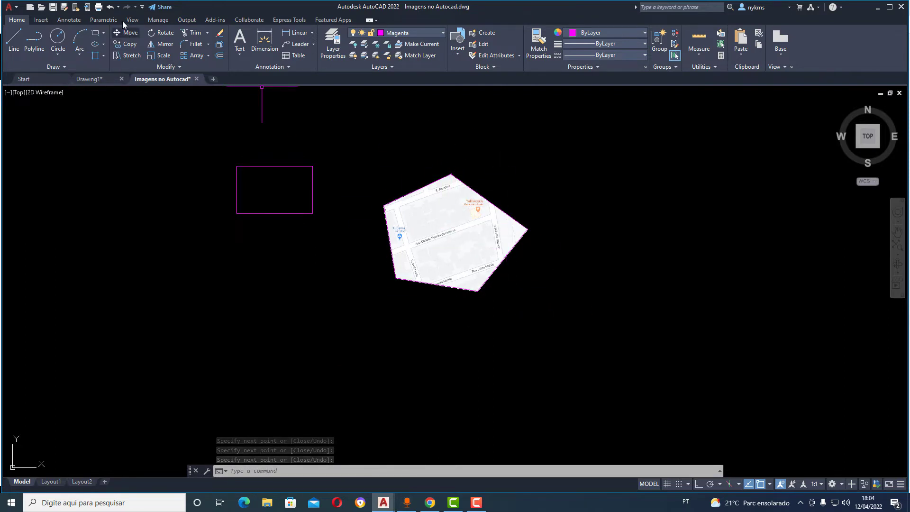
click(110, 7)
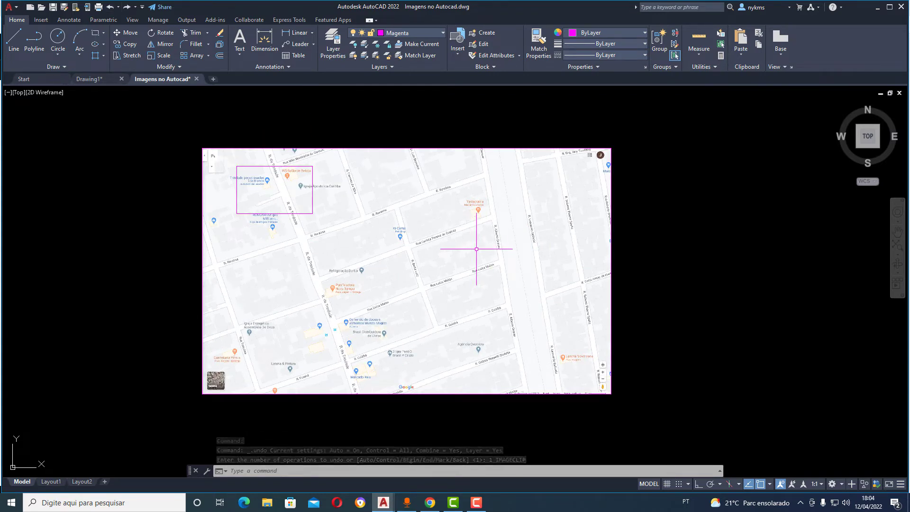
Step: Rerun IMAGECLIP on the window-selected map image with a new boundary in Outside mode
text(ima)
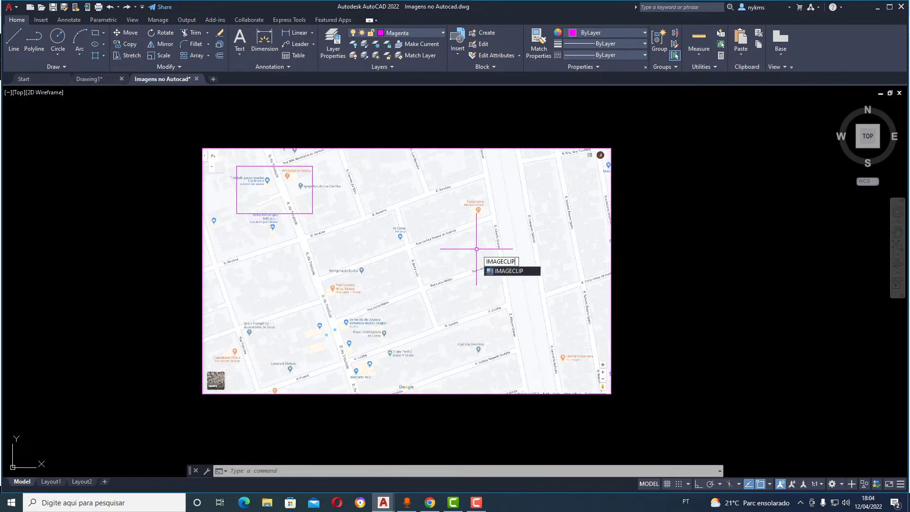
key(Return)
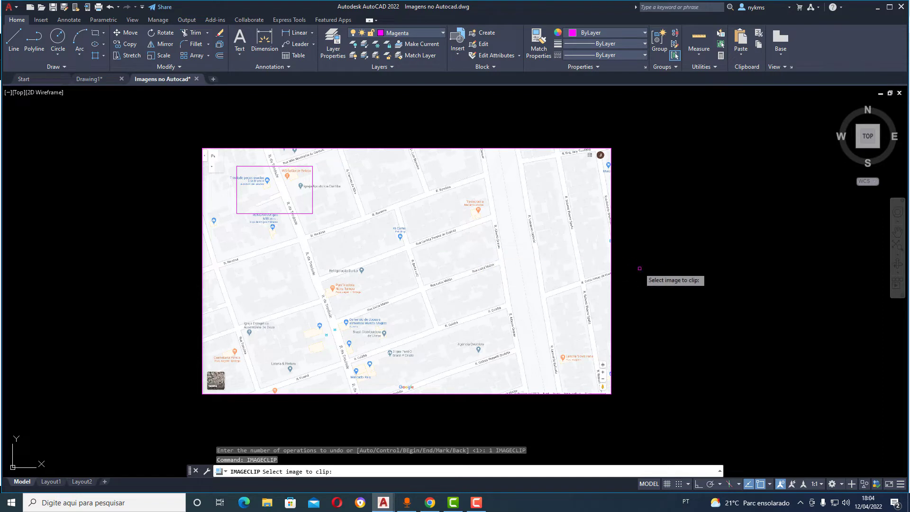
click(665, 279)
click(472, 218)
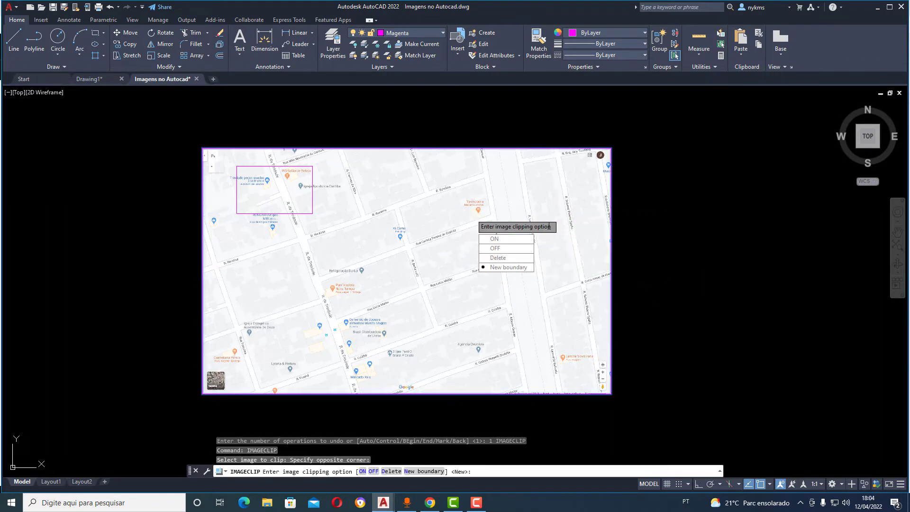
click(500, 268)
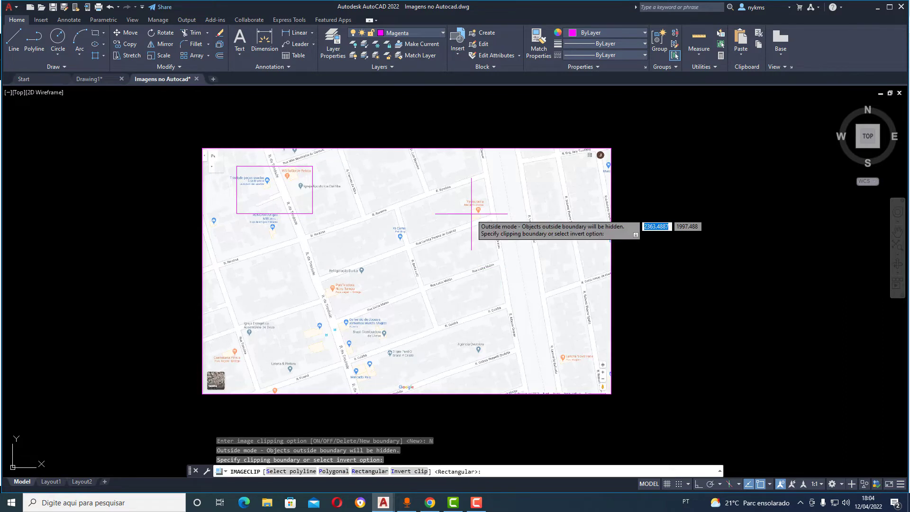
Step: Clip the map to a rectangular boundary, then undo that clip
click(366, 475)
click(379, 200)
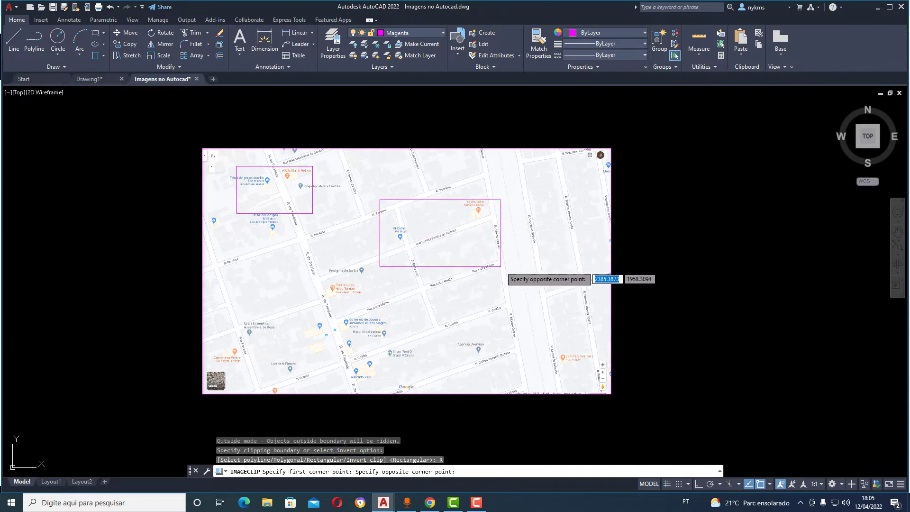
click(501, 265)
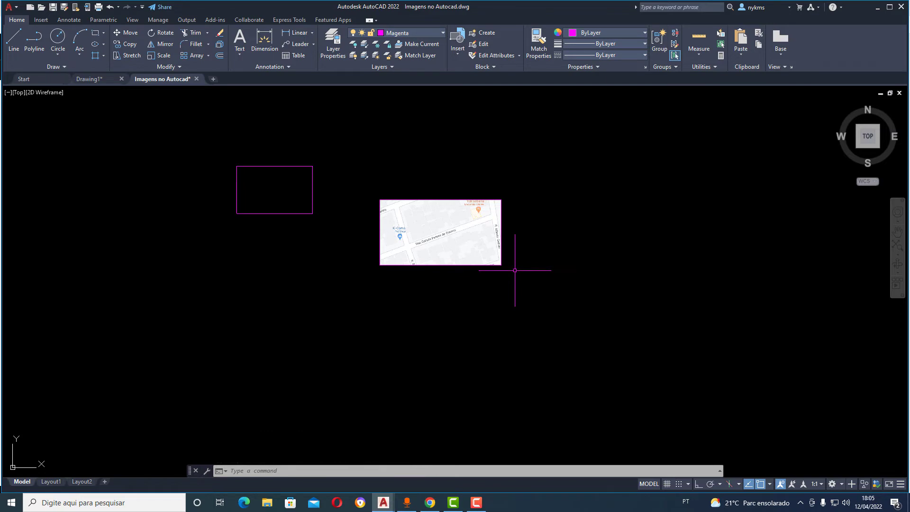
click(111, 7)
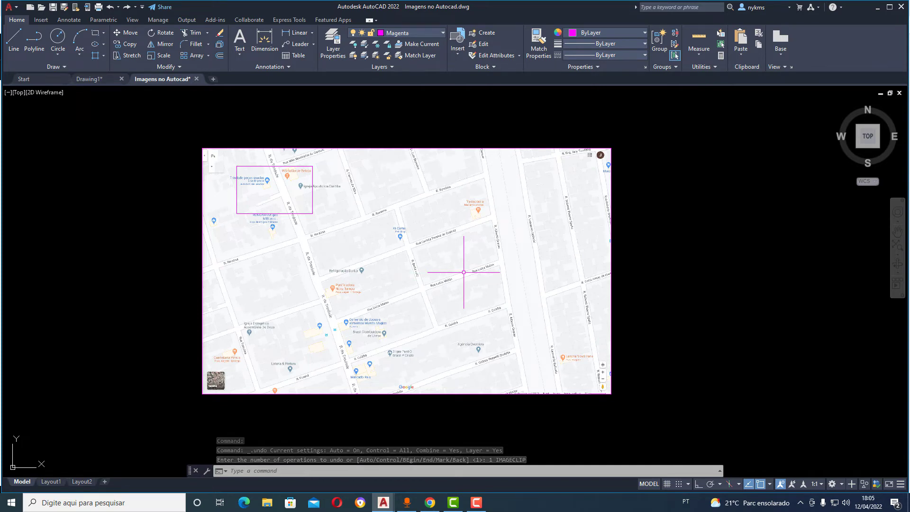
Step: Start a third IMAGECLIP on the map image with a new Outside-mode boundary
text(image)
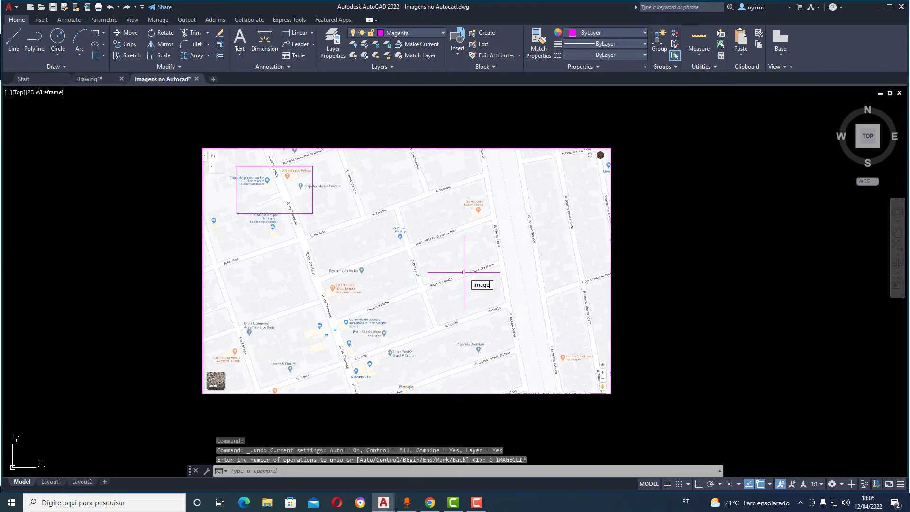
text(clip)
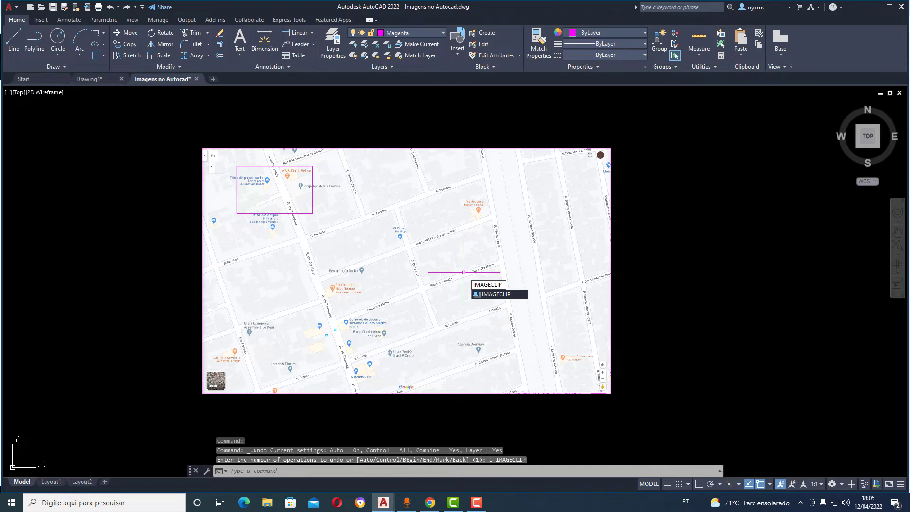
key(Return)
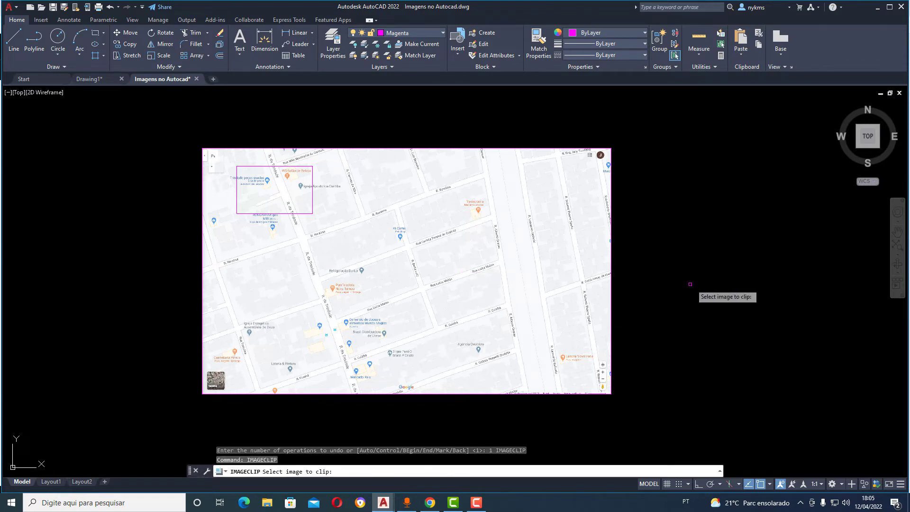
click(688, 276)
click(522, 241)
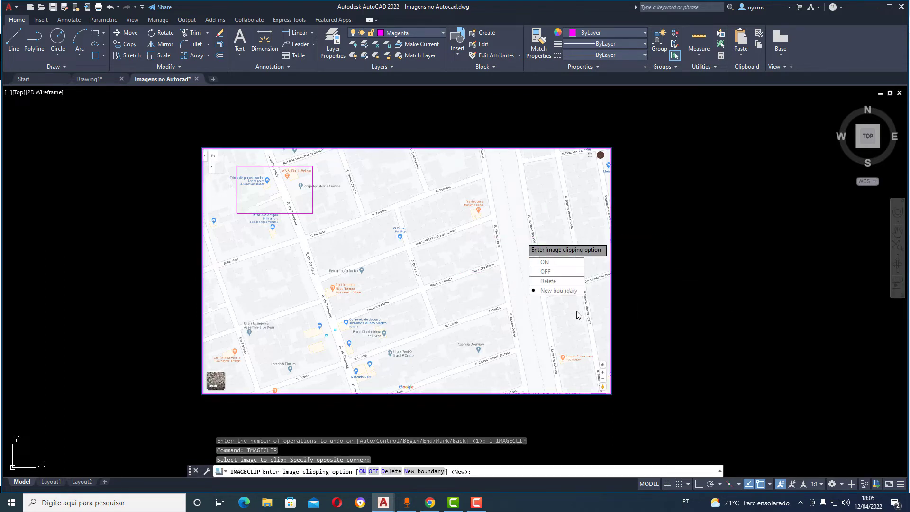
click(549, 292)
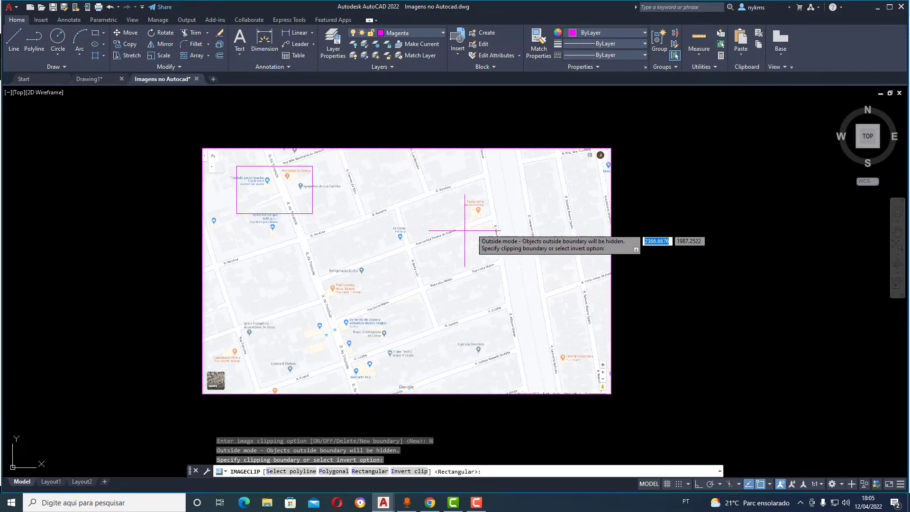
Step: Clip the map to the magenta rectangle polyline, then undo the clip
click(289, 471)
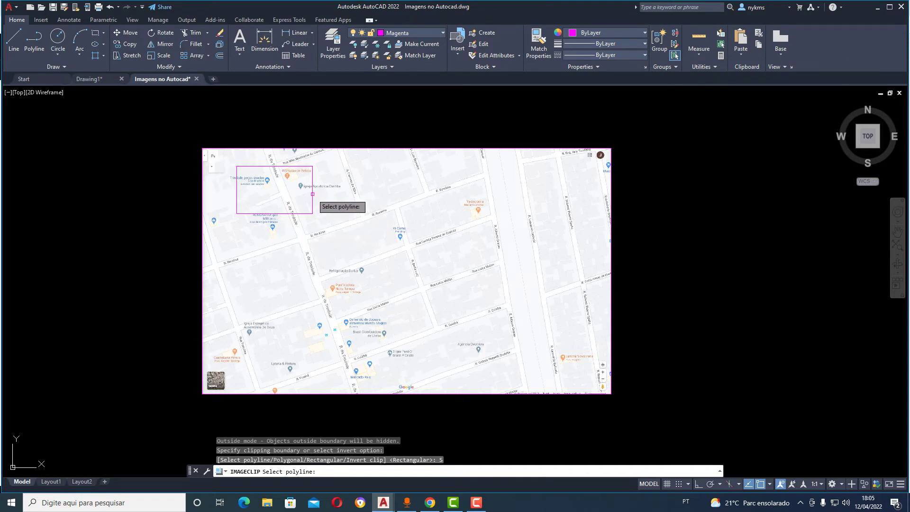
click(313, 194)
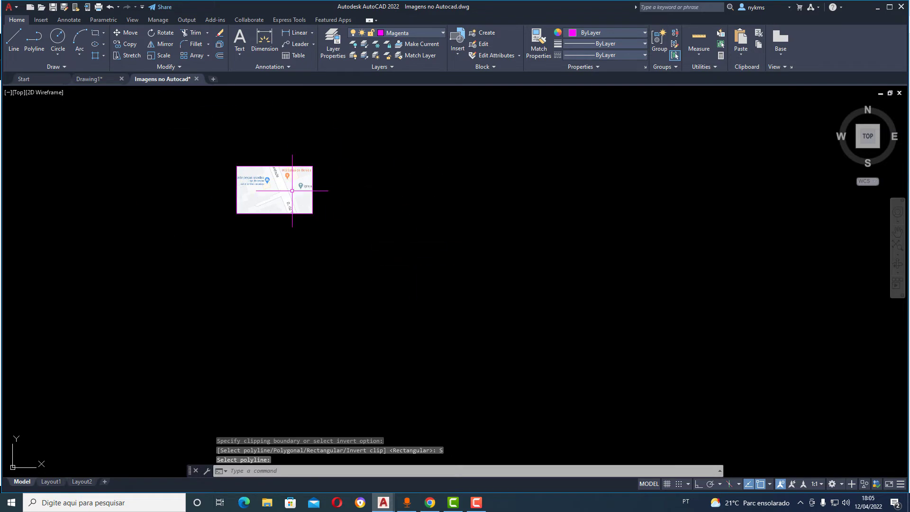
click(110, 8)
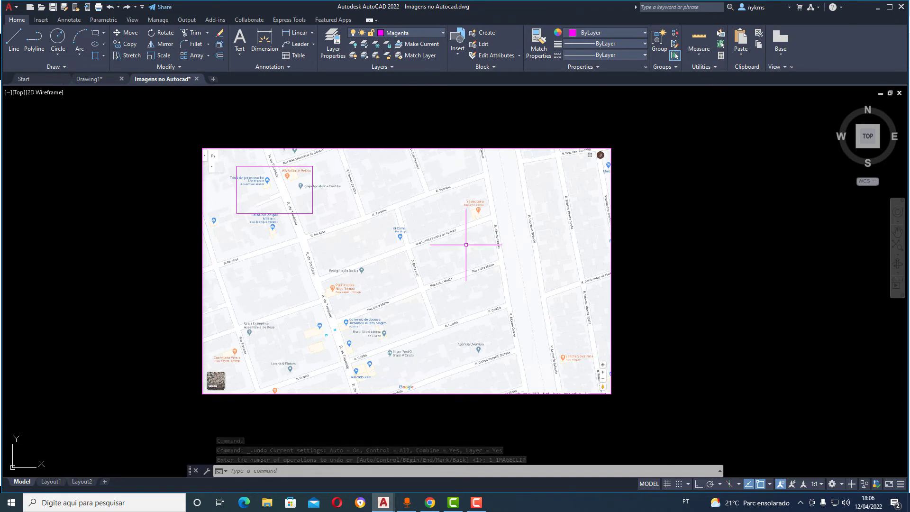
Step: Start a fourth IMAGECLIP on the window-selected map with a new Outside-mode boundary
text(imag)
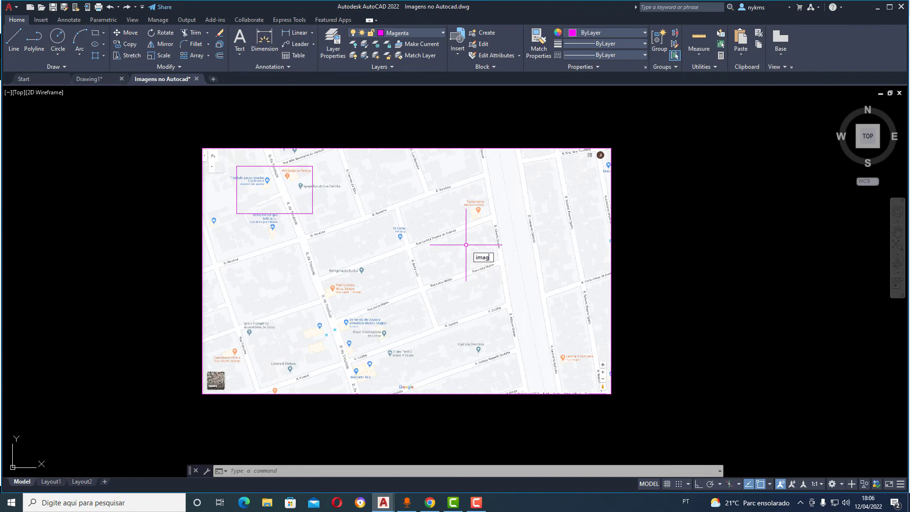
text(clip)
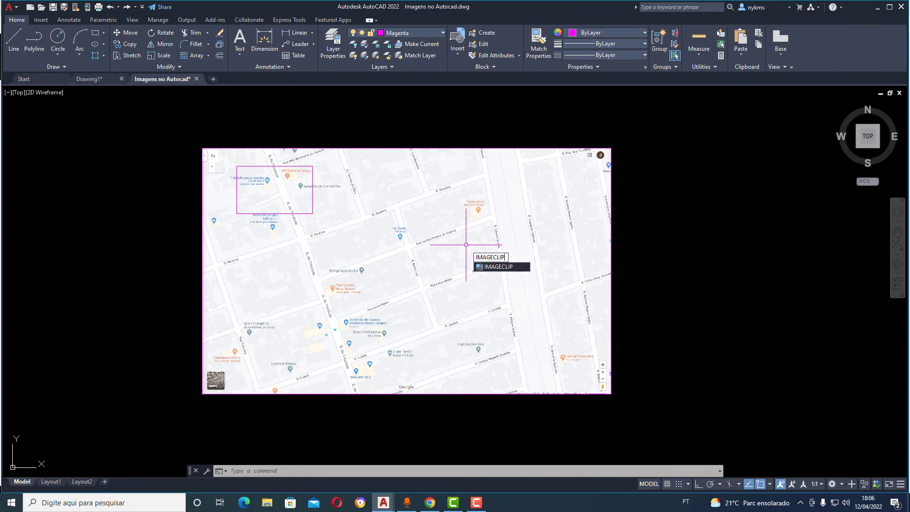
key(Return)
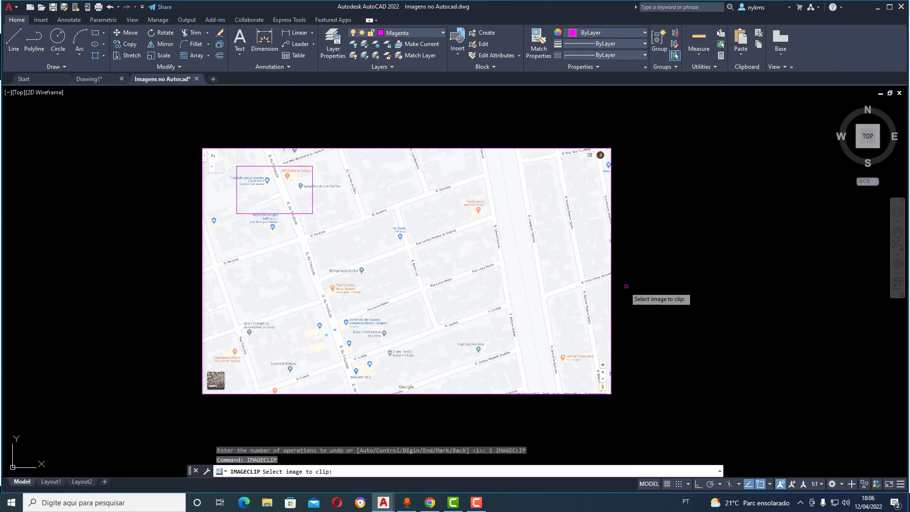
click(637, 286)
click(473, 205)
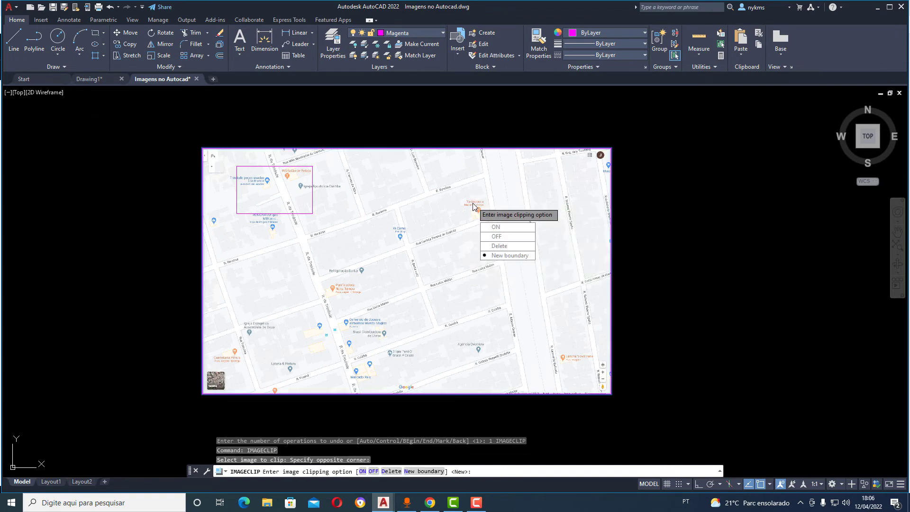
click(501, 257)
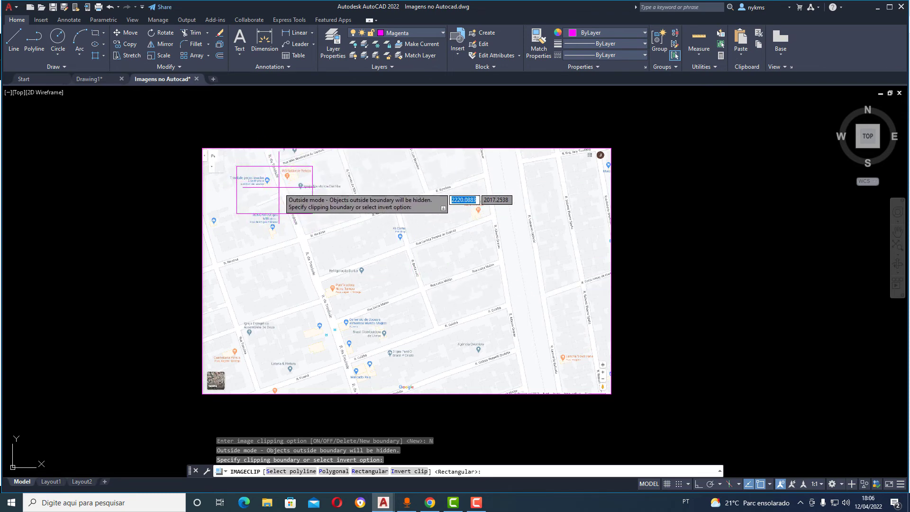
Step: Apply an inverted clip using the magenta rectangle polyline as the boundary
click(404, 476)
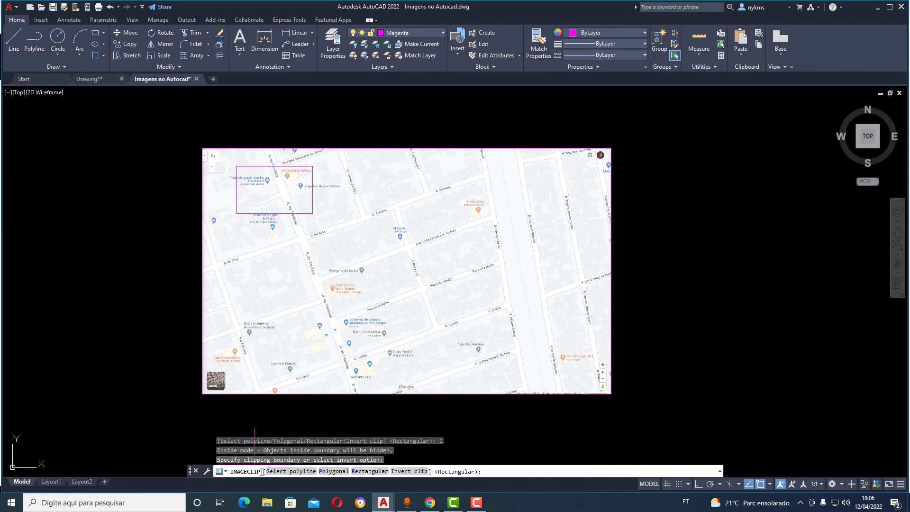
click(287, 472)
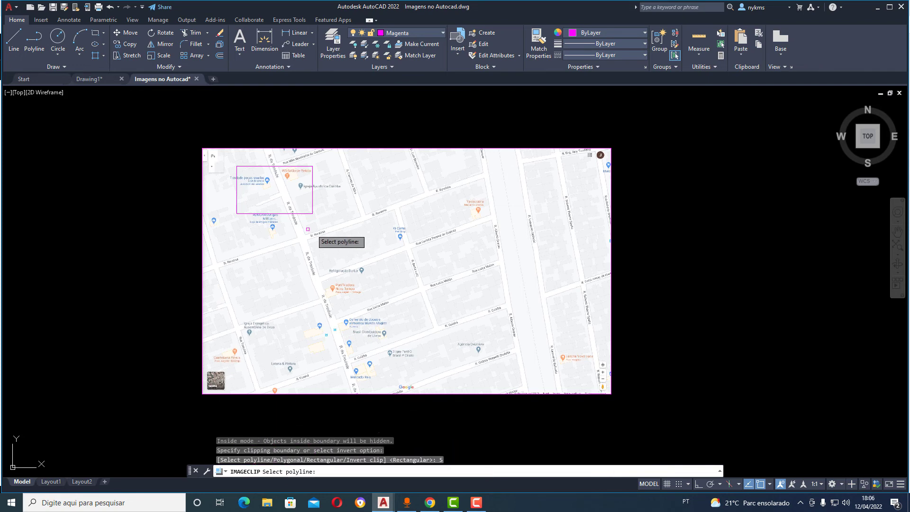
click(287, 214)
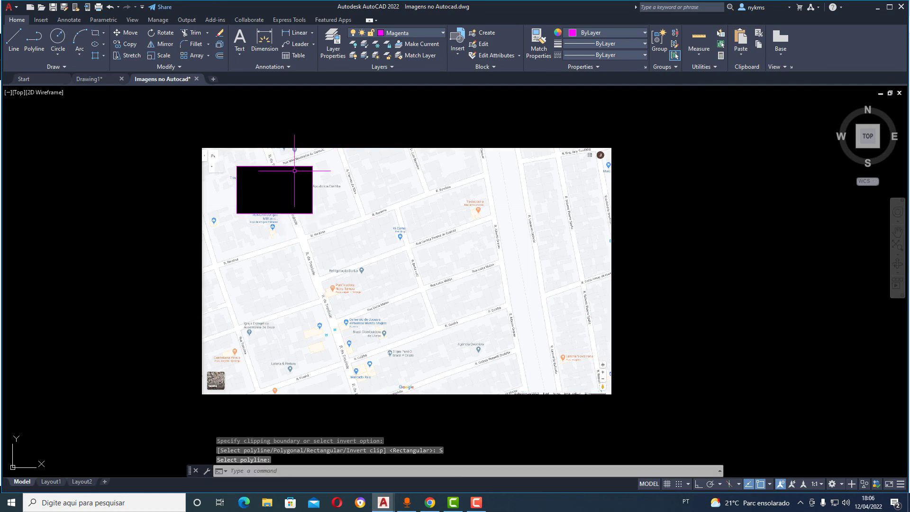